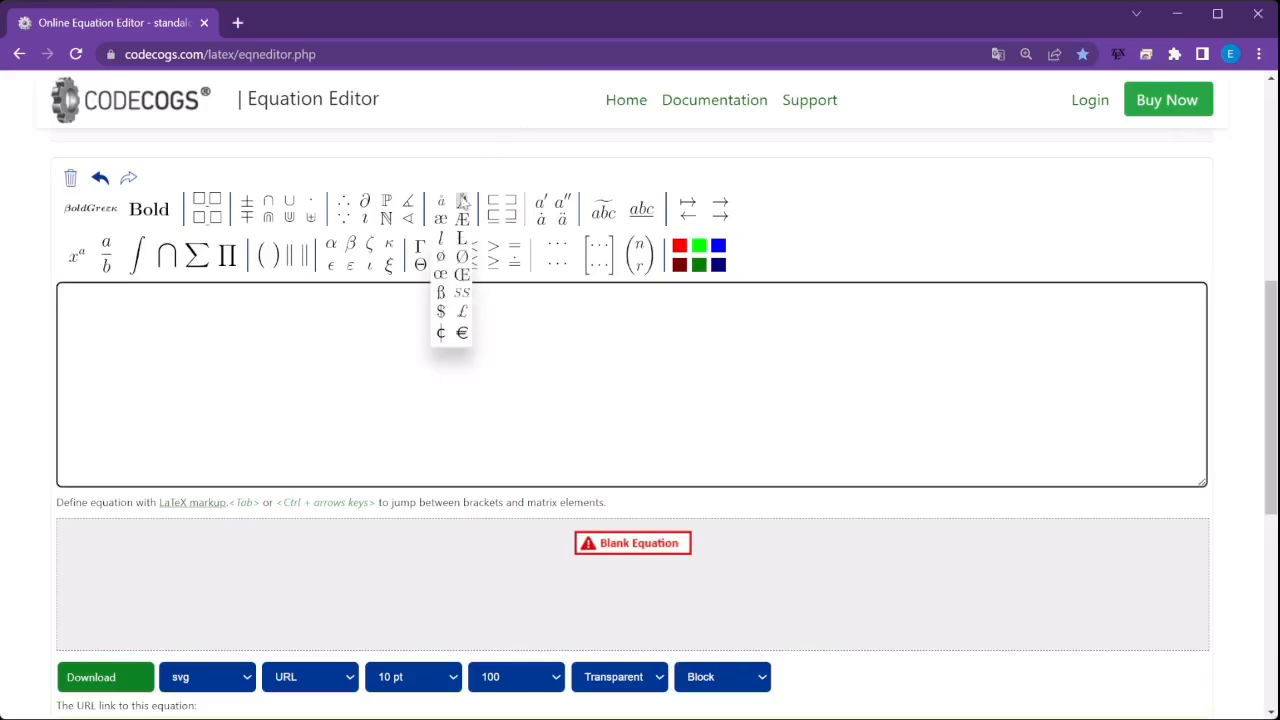
Start the equation with a capital Delta carrying the subscript r, followed by H.
click(440, 248)
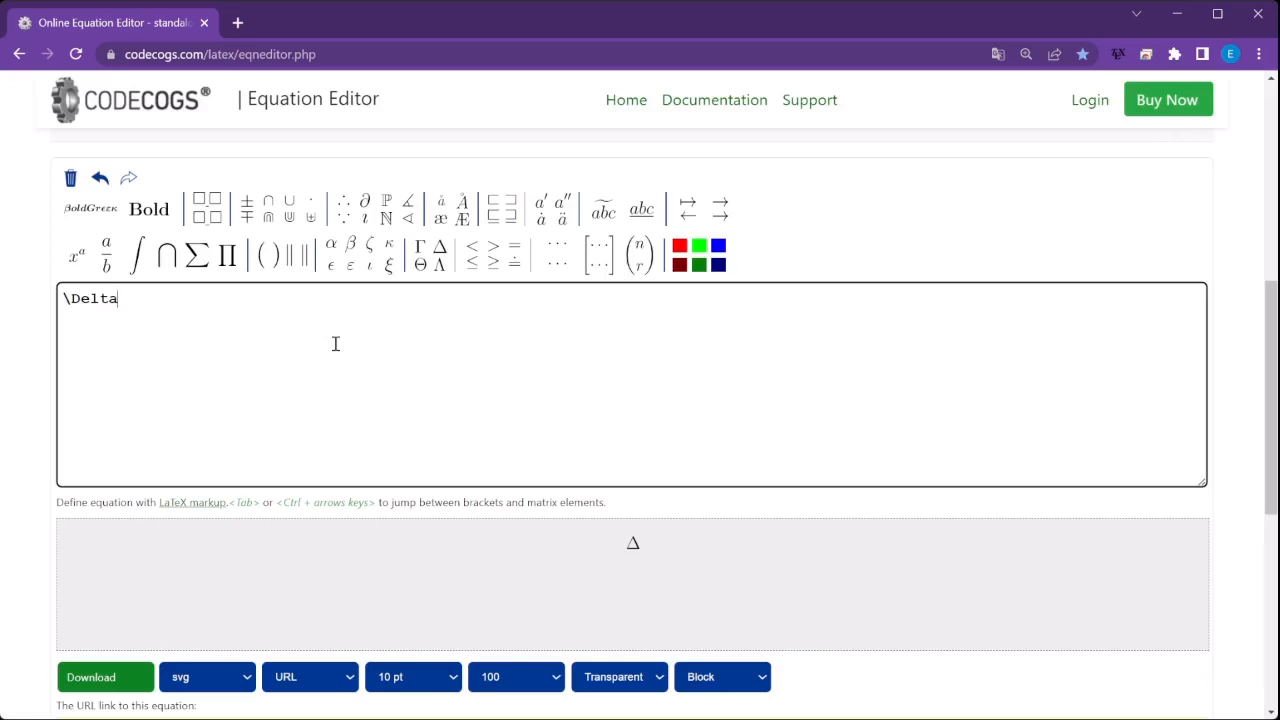
mouse_move(72, 252)
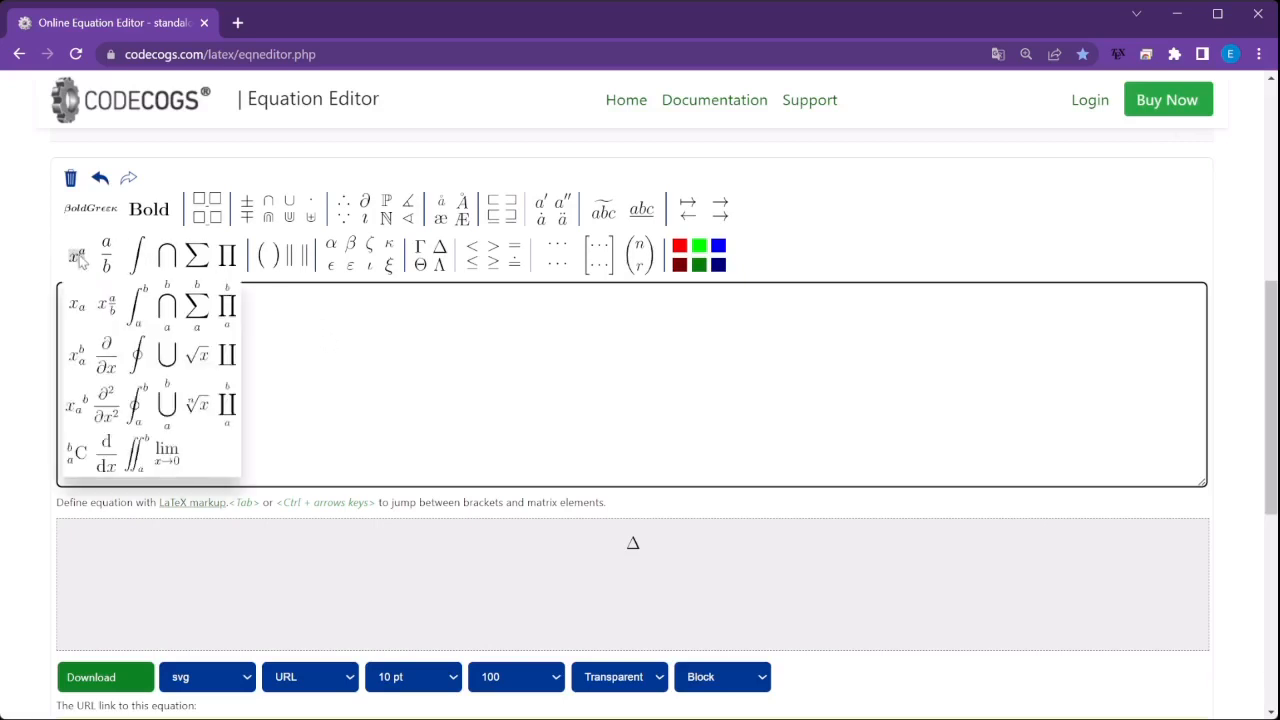
click(80, 305)
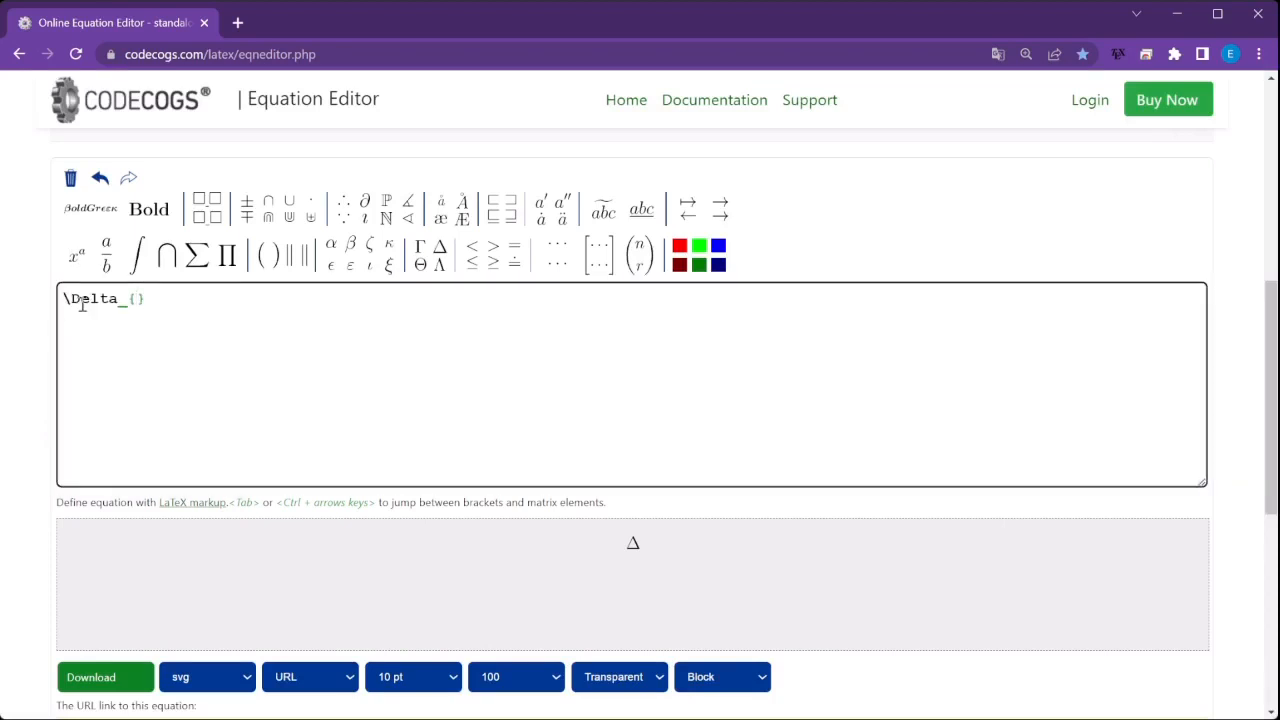
text(r)
text(H)
Add a superscript to H containing the small circle symbol \circ.
mouse_move(290, 215)
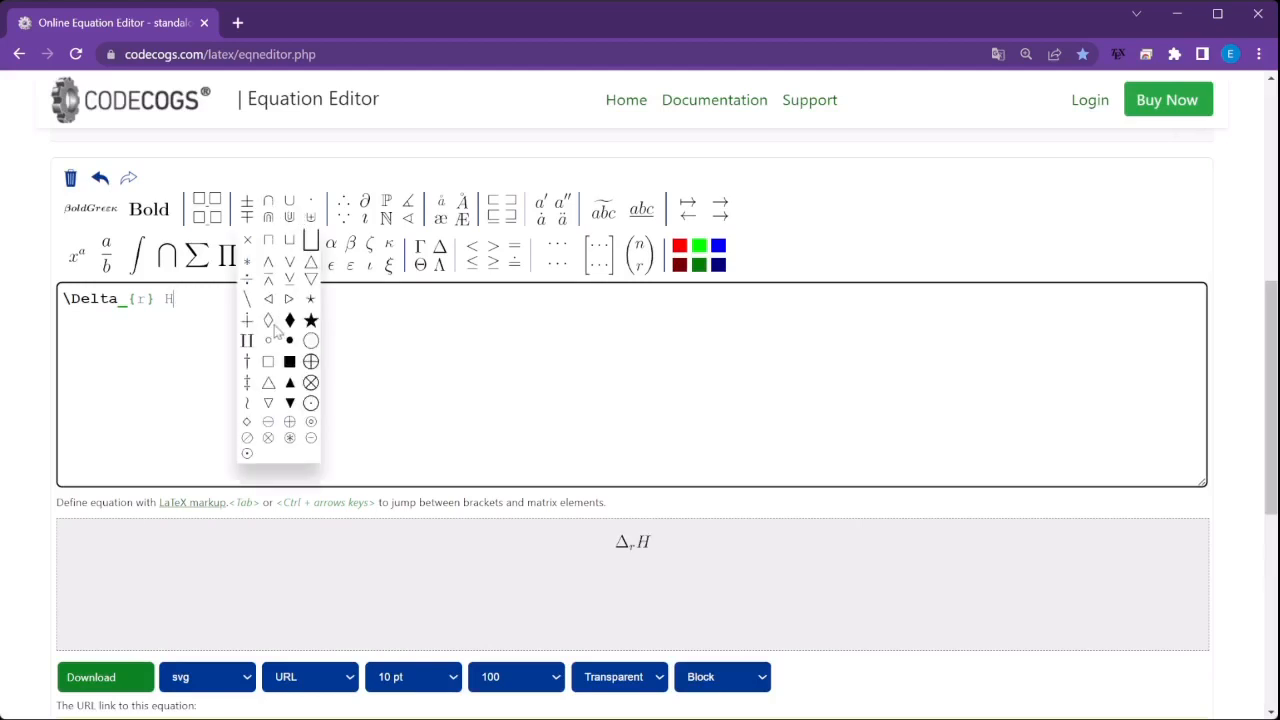
mouse_move(78, 257)
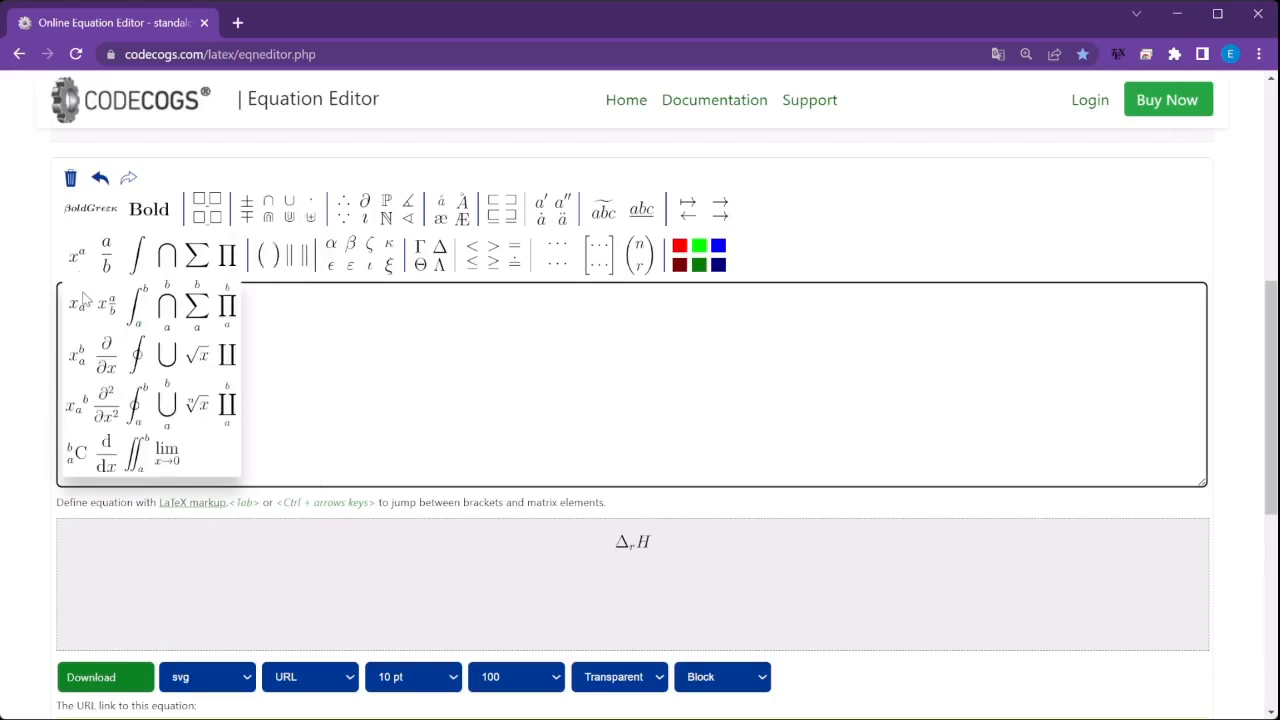
click(79, 258)
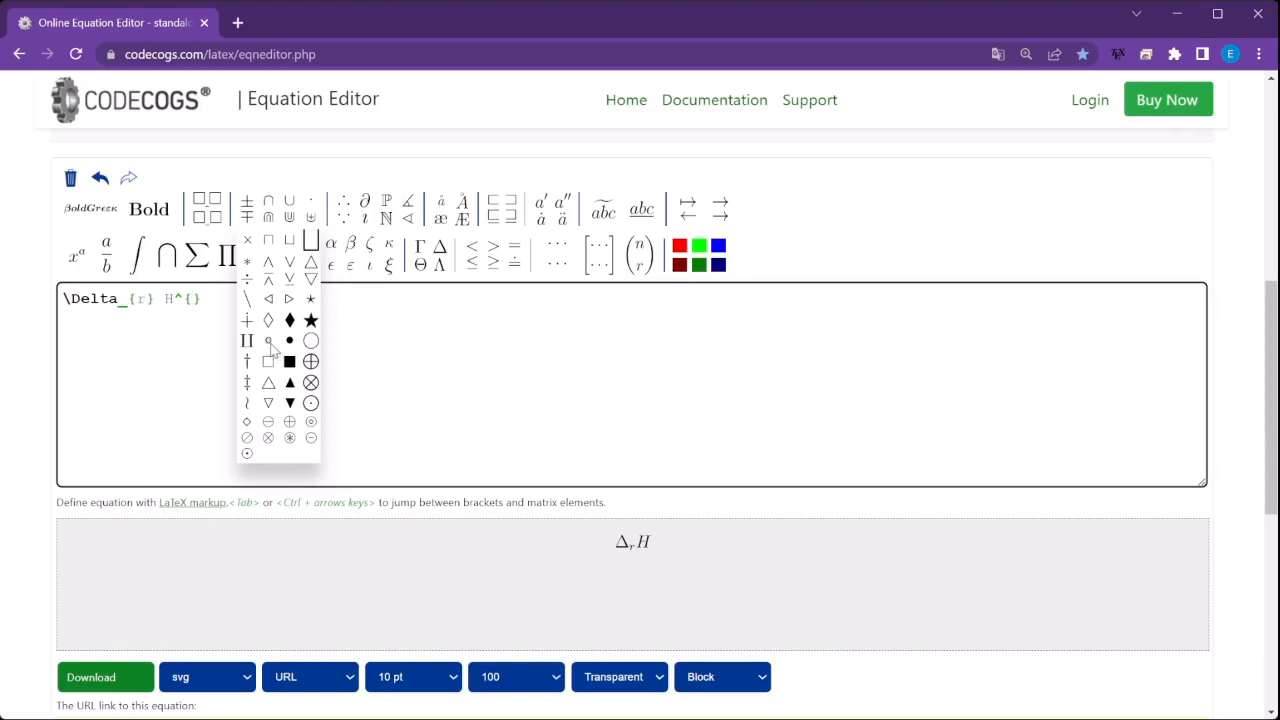
click(270, 342)
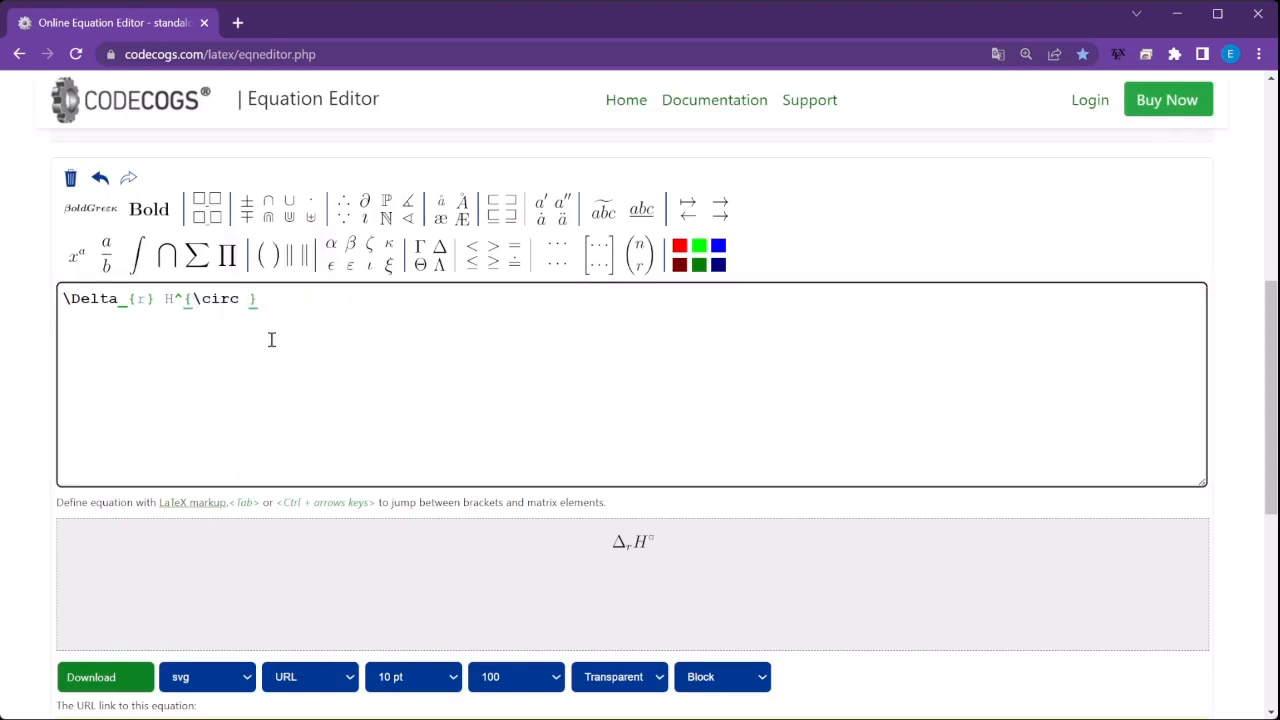
Continue the equation with an equals sign and a summation symbol with lower and upper limits.
click(290, 298)
text(=)
mouse_move(200, 258)
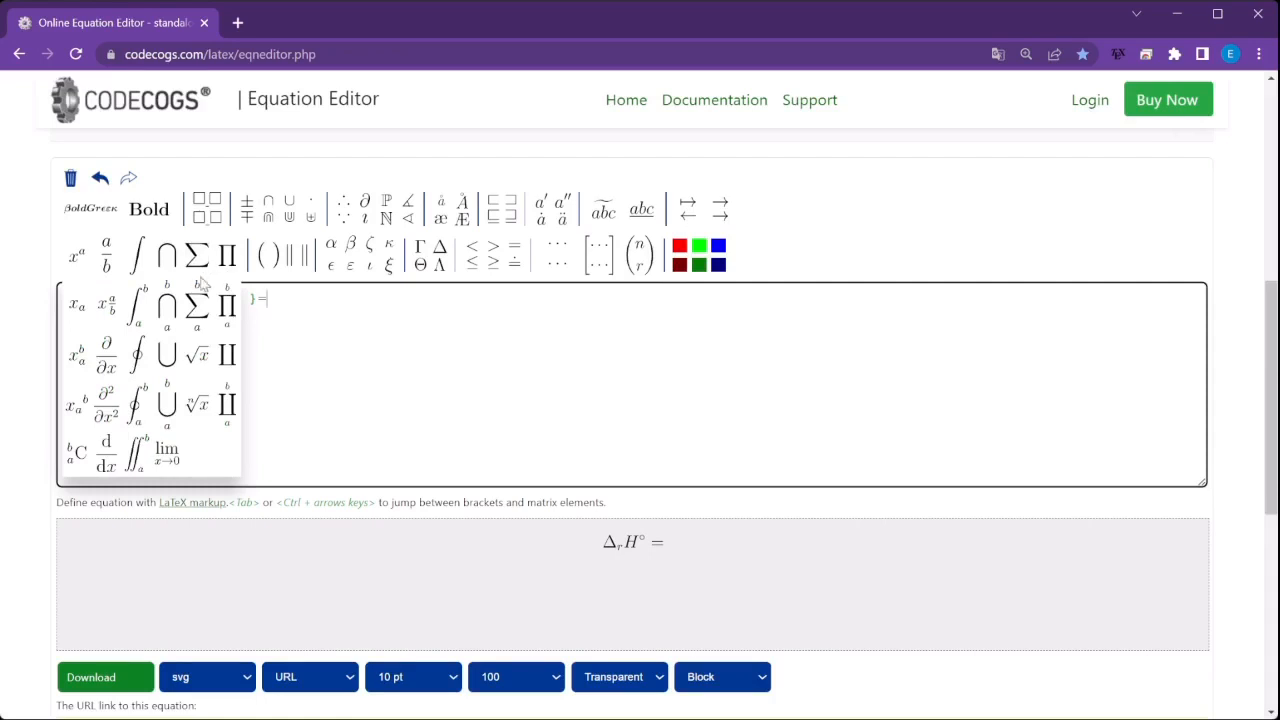
click(198, 308)
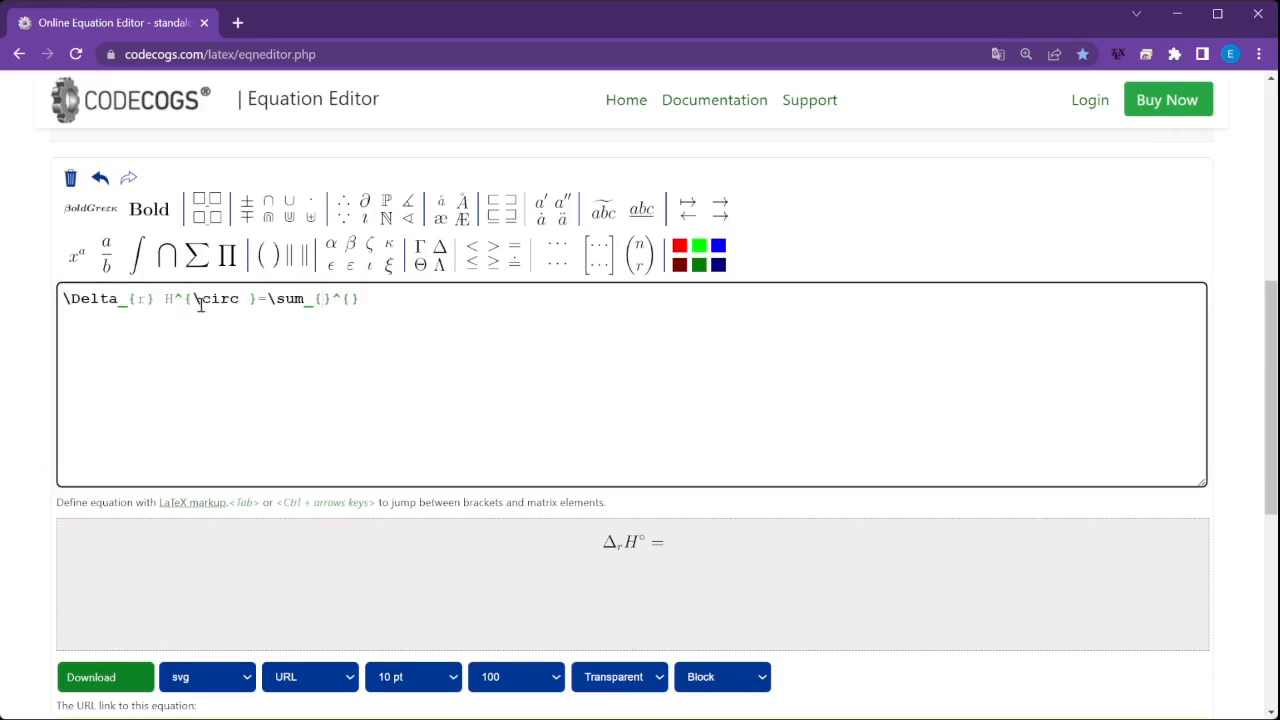
Set the summation's lower limit to i and remove its empty upper limit.
click(322, 299)
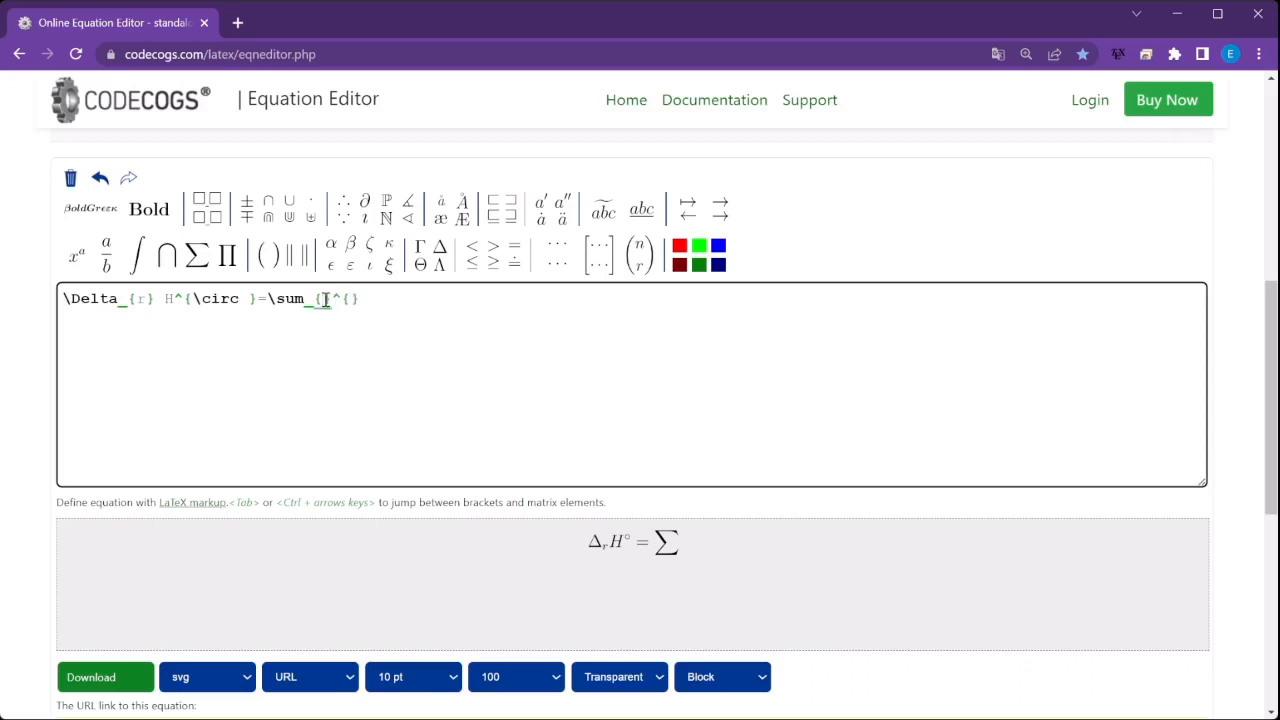
text(i)
key(Tab)
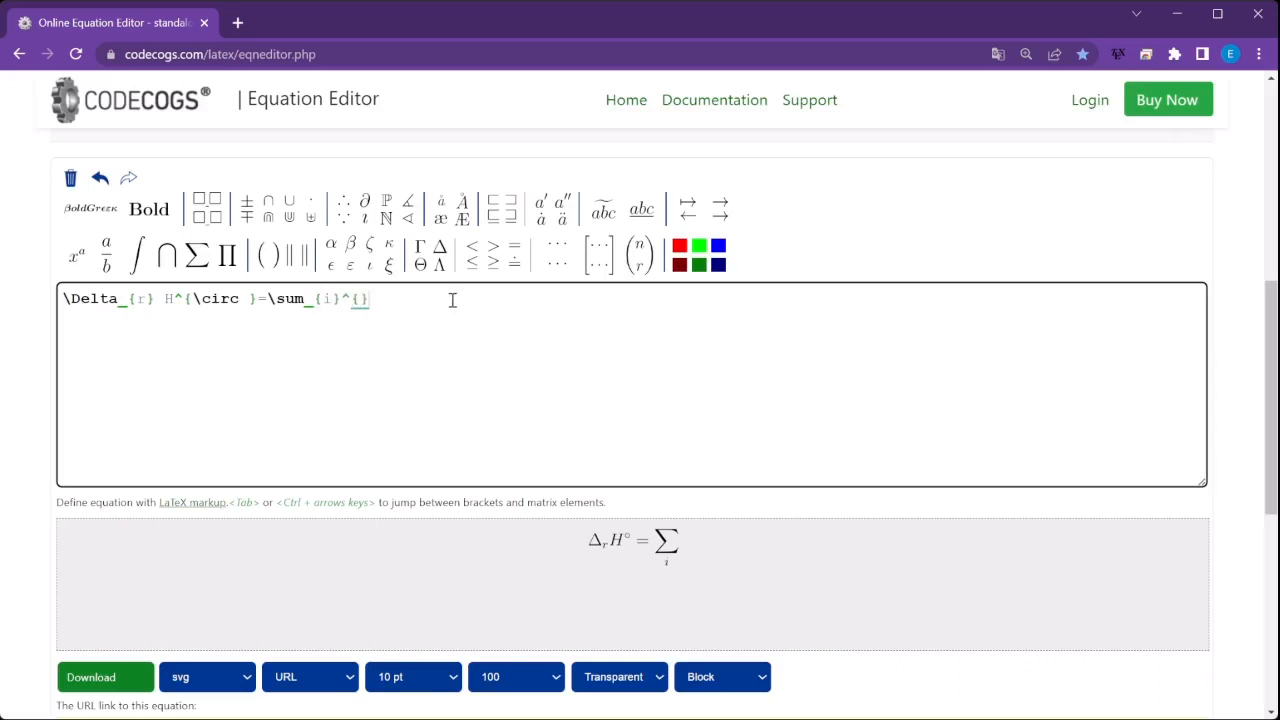
key(BackSpace)
key(BackSpace)
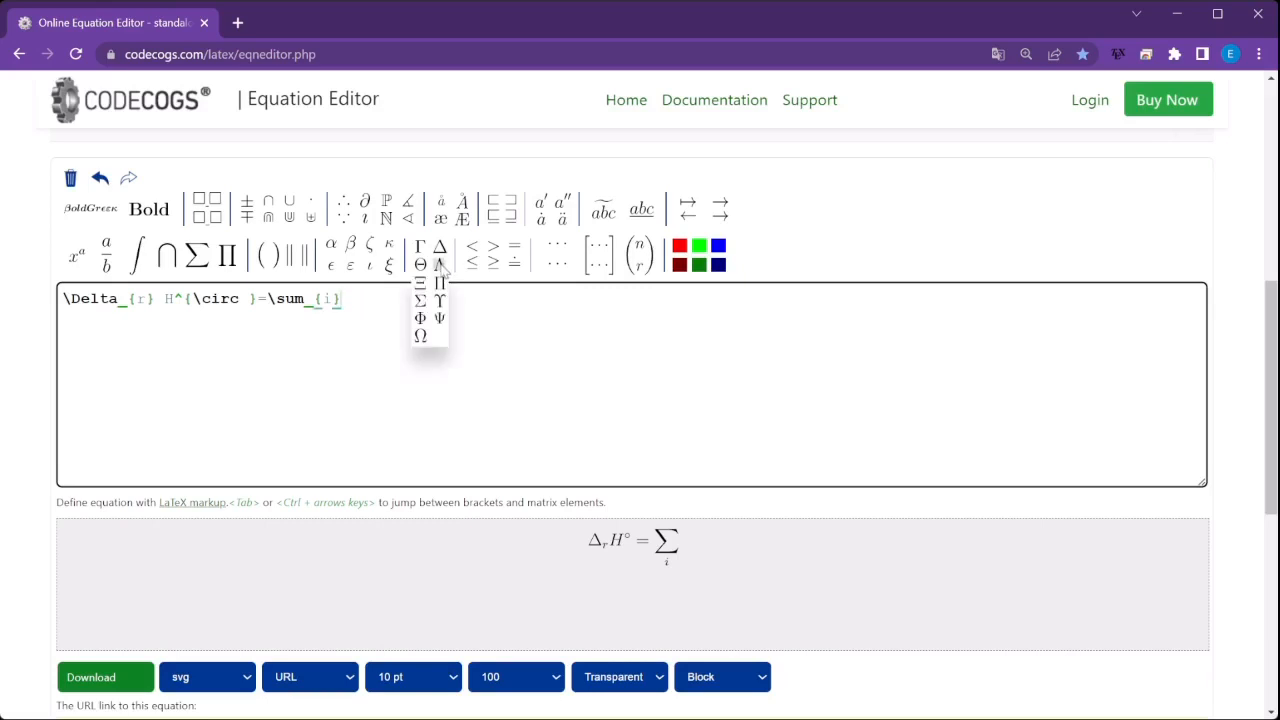
Add the Greek letter nu with subscript i after the summation.
mouse_move(392, 250)
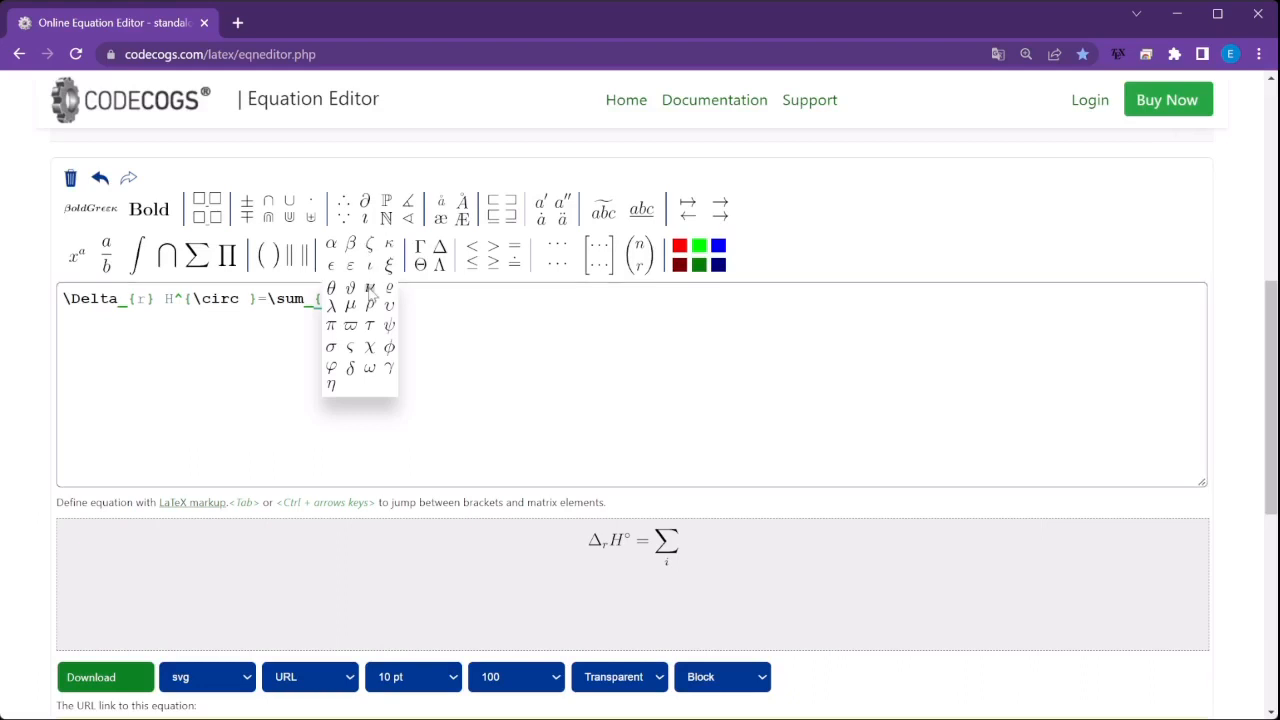
click(369, 288)
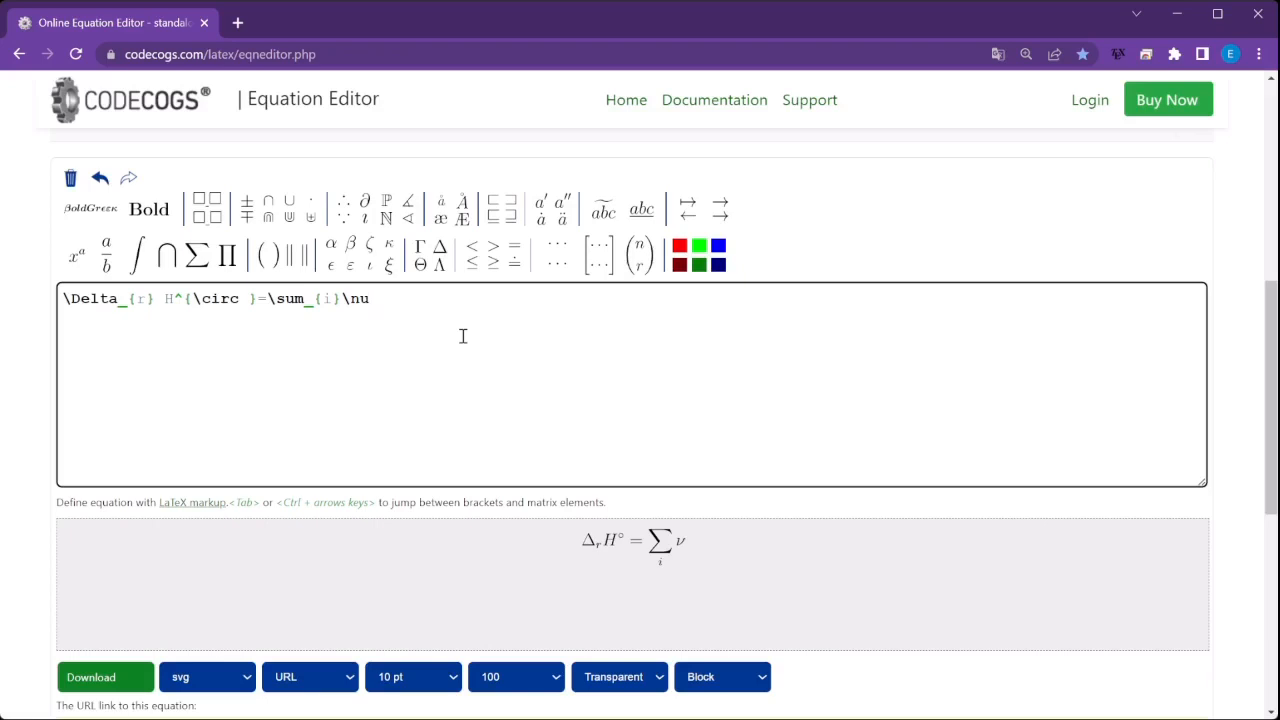
text(_i)
mouse_move(85, 261)
Copy the term \Delta_{r} H^{\circ } from the start of the equation and append it after \nu _i.
drag(258, 299, 63, 297)
key(ctrl+c)
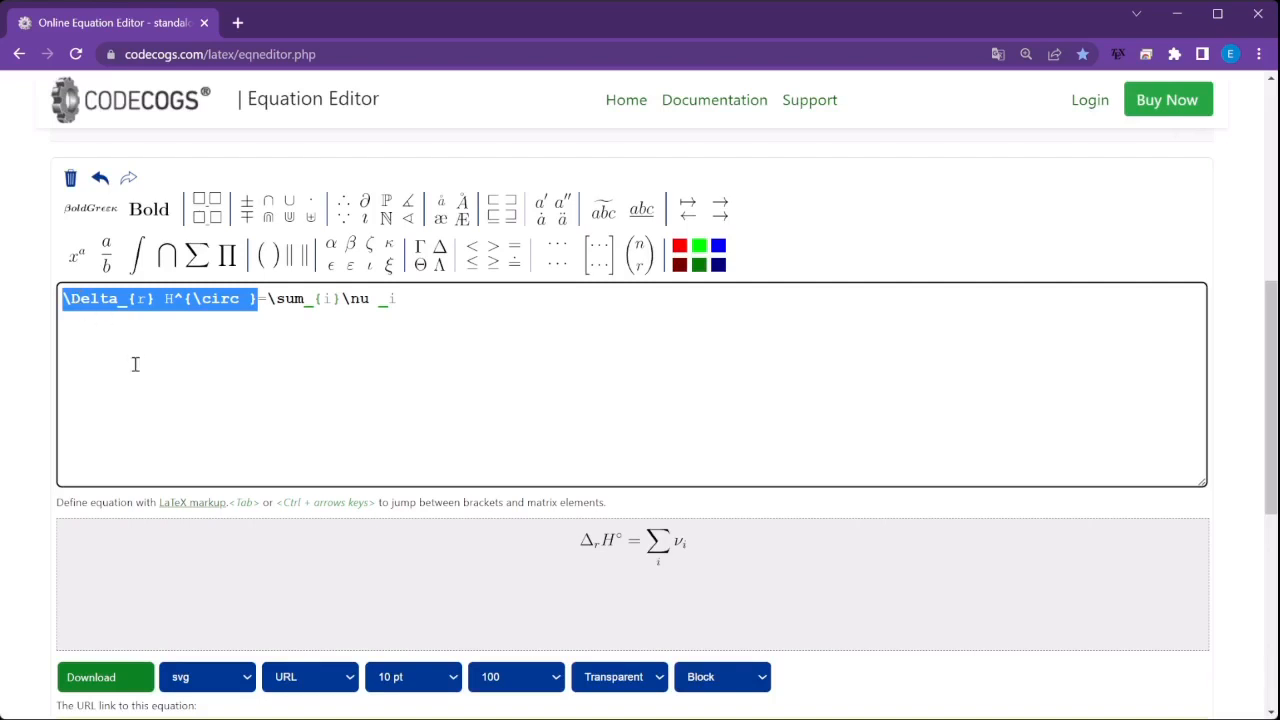
click(547, 345)
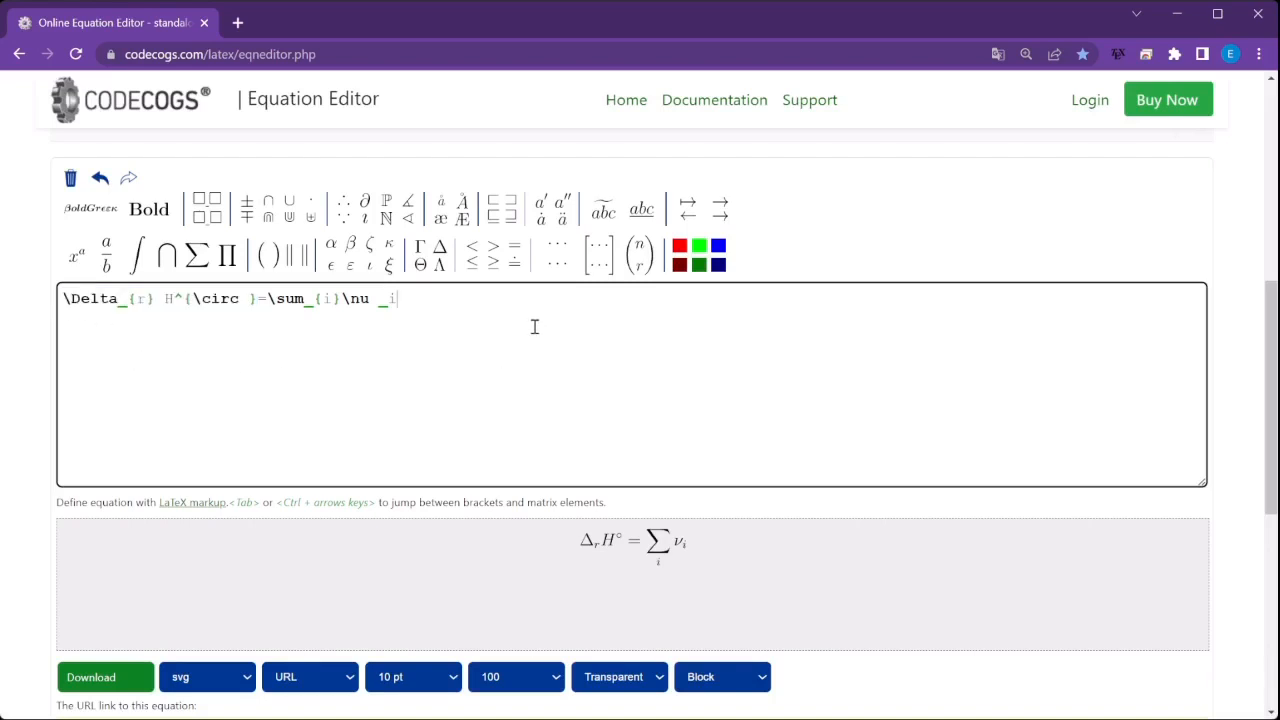
key(ctrl+v)
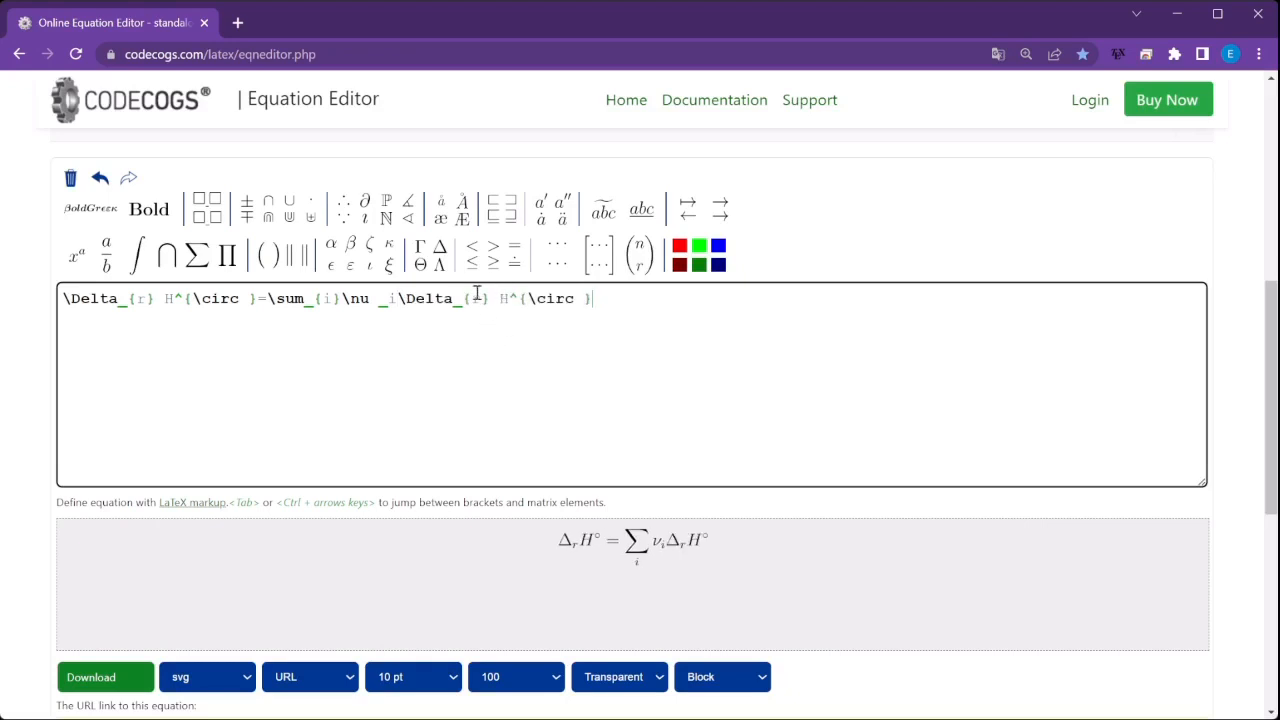
key(ctrl+z)
key(ctrl+z)
text(i)
key(ctrl+v)
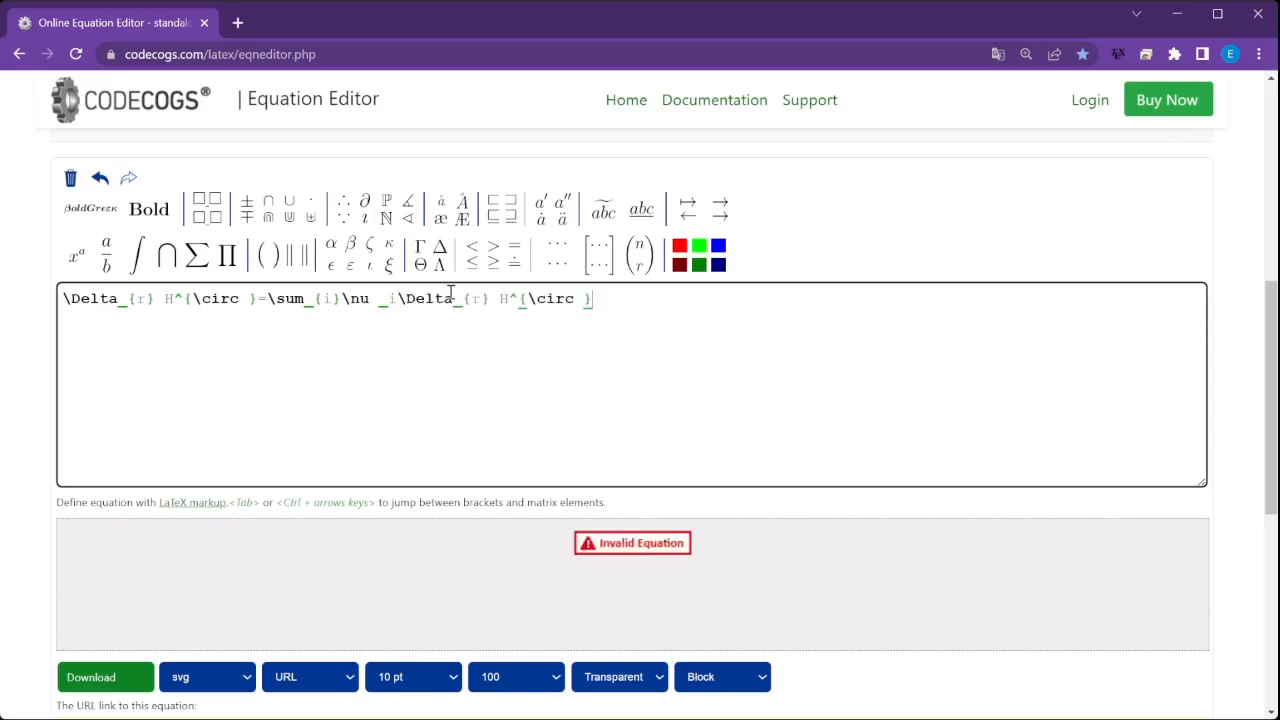
Change the second Delta's subscript to f and add the subscript i to the final H term.
double_click(476, 299)
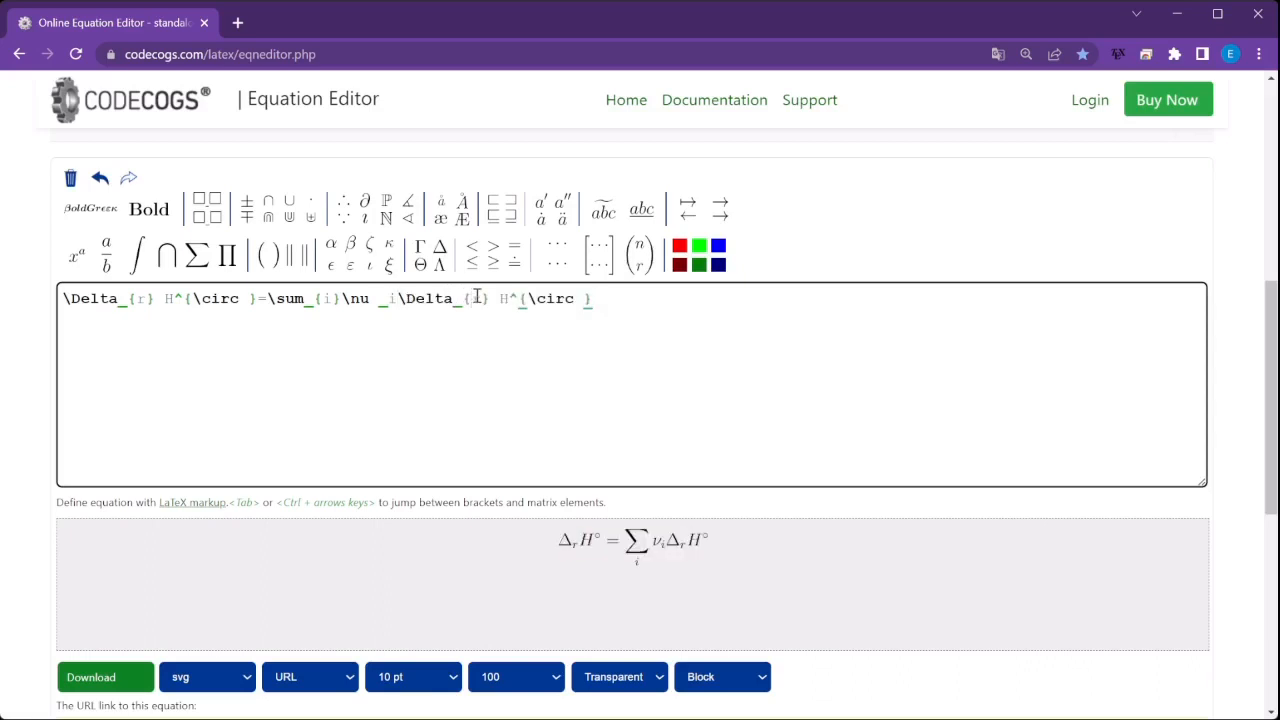
click(482, 311)
click(602, 306)
text(_i)
Insert the upright font command \rm at the very beginning of the equation code.
drag(67, 300, 62, 300)
key(Right)
text(\)
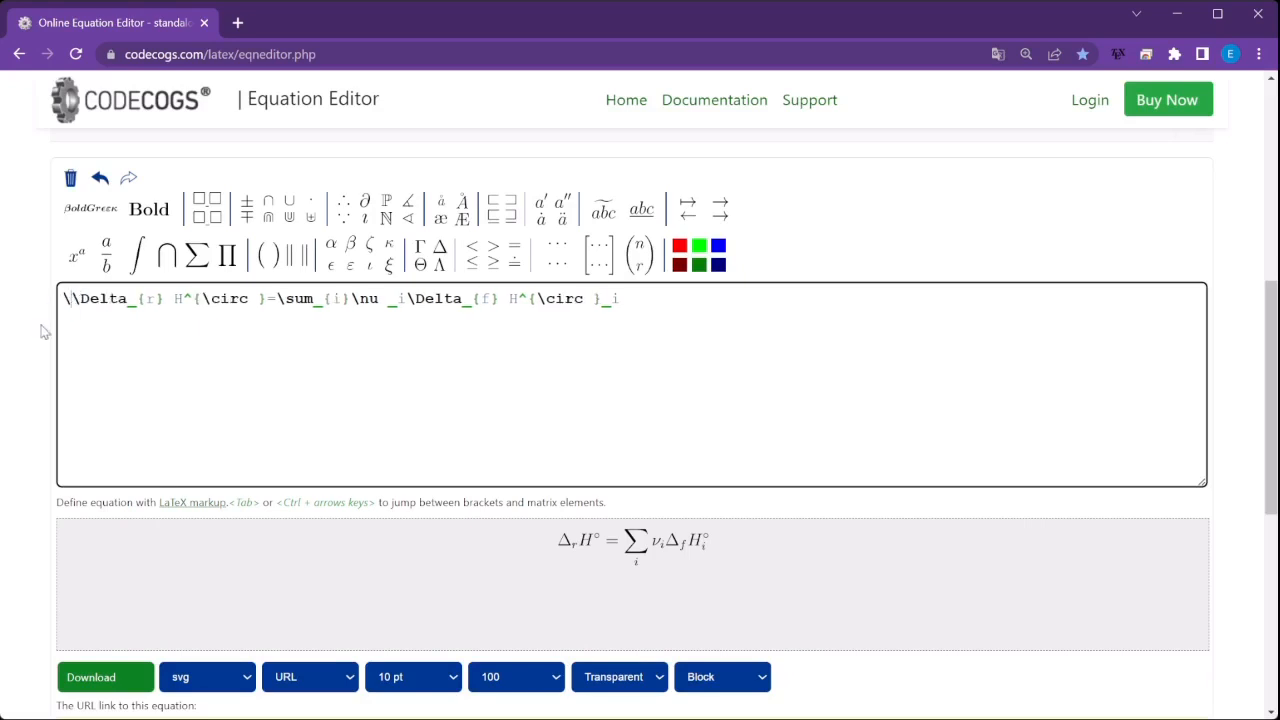
text(rm)
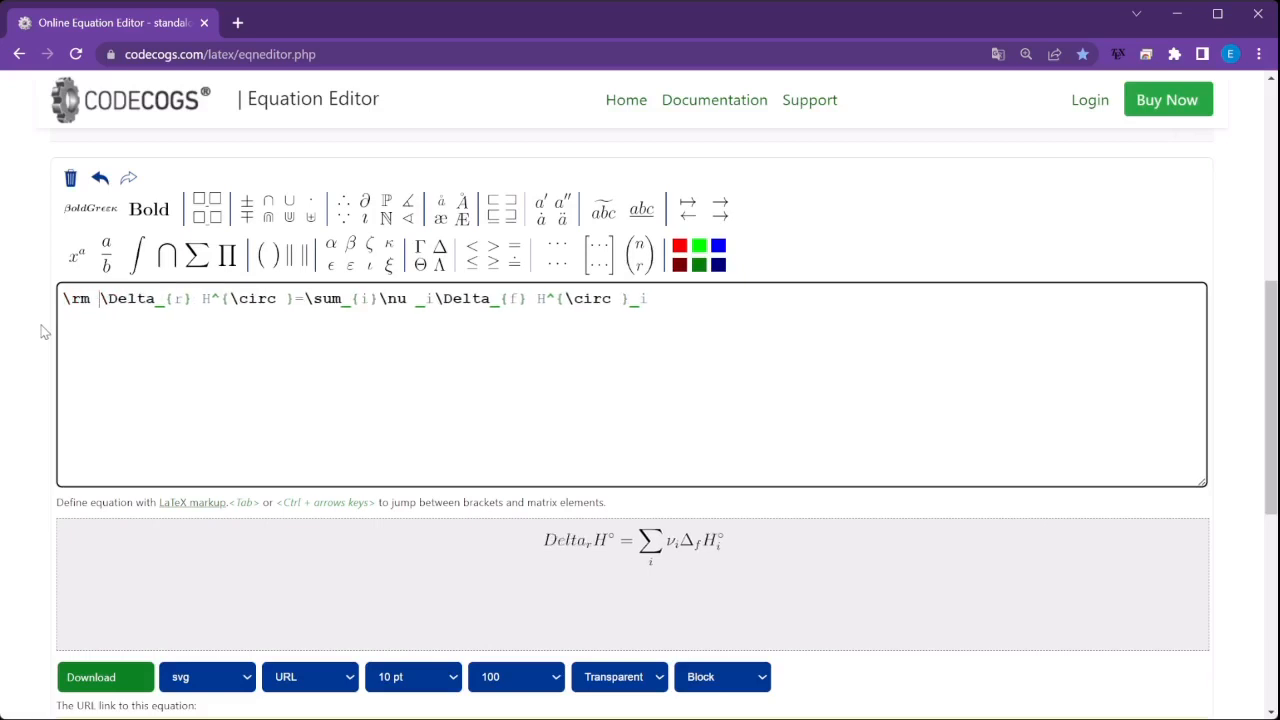